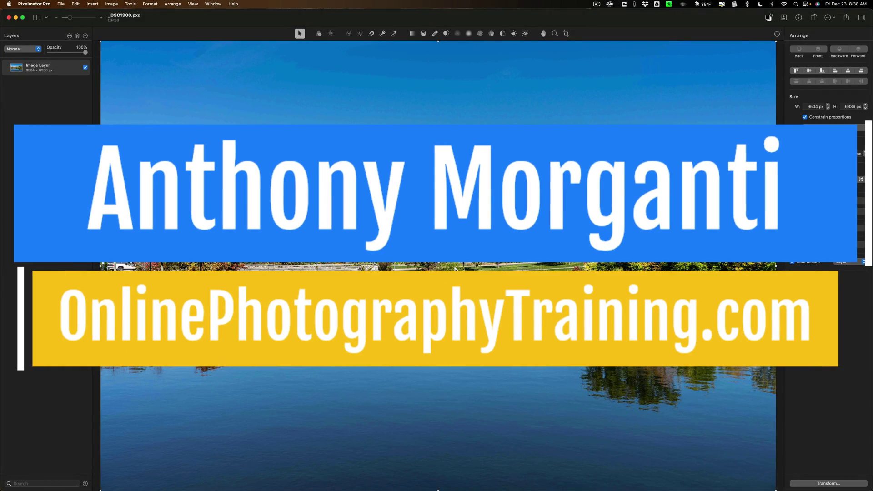
Step: Zoom the photo to 100% to reveal the banding in the sky
key("super+equal")
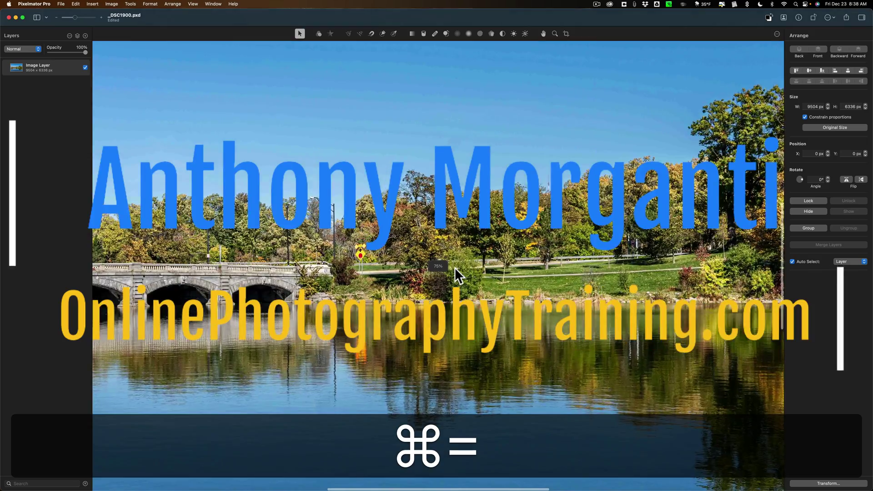
scroll(455, 267, "up", 3)
scroll(455, 268, "up", 2)
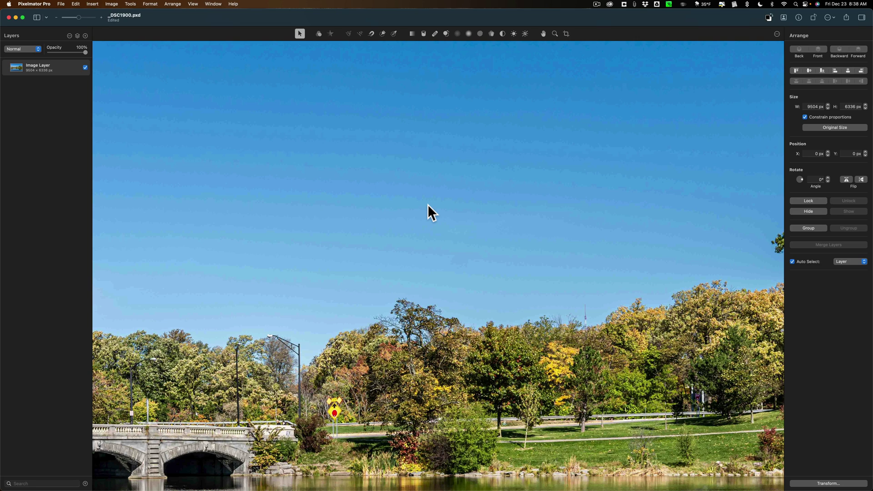
Step: Fit the photo to the view and duplicate the image layer with Cmd+J
key("cmd+0")
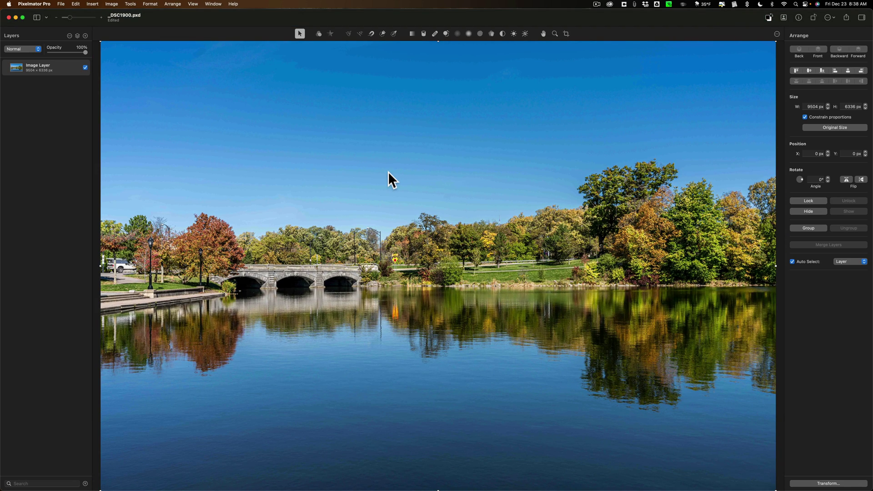
key("super")
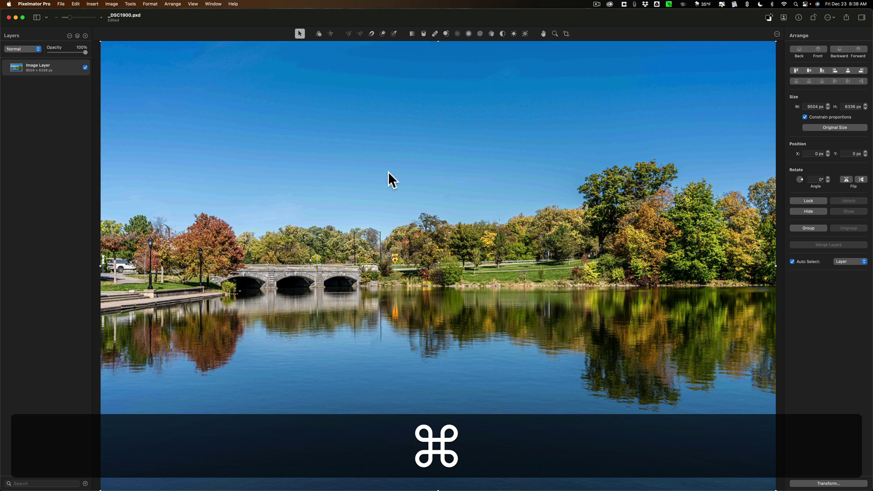
key("super+j")
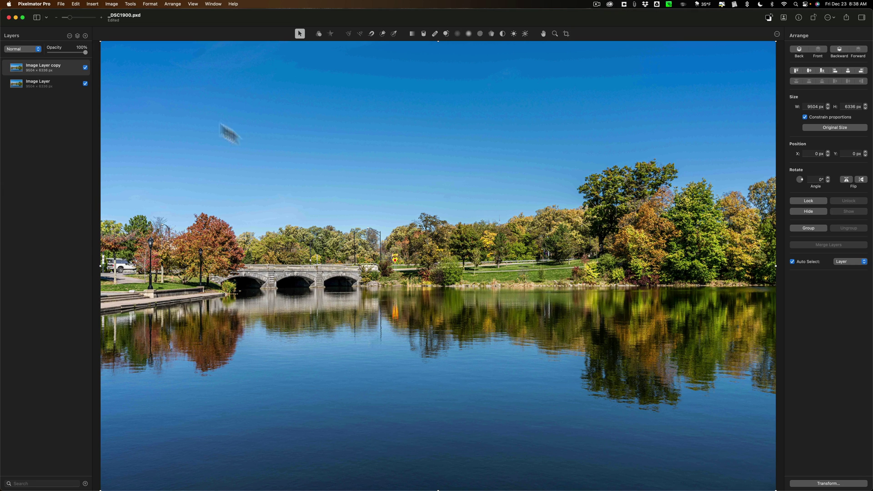
left_click(148, 4)
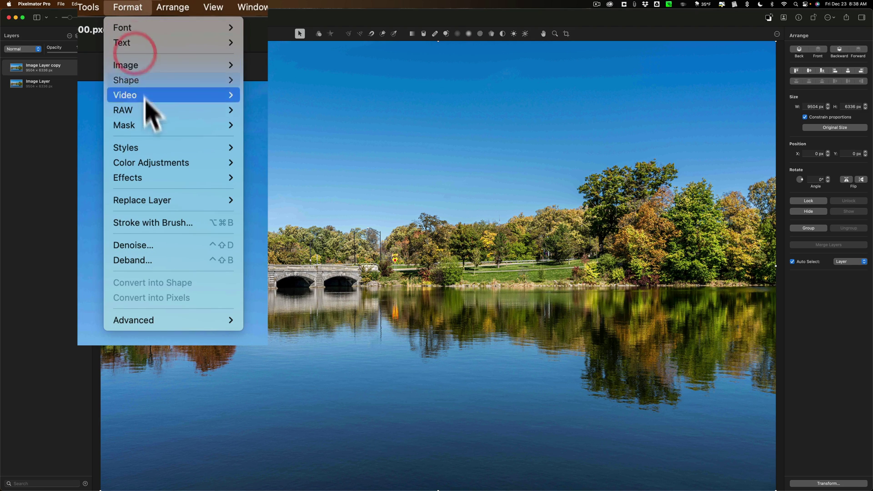
Step: Apply Deband to the copied layer and bring up the split before/after comparison
left_click(156, 261)
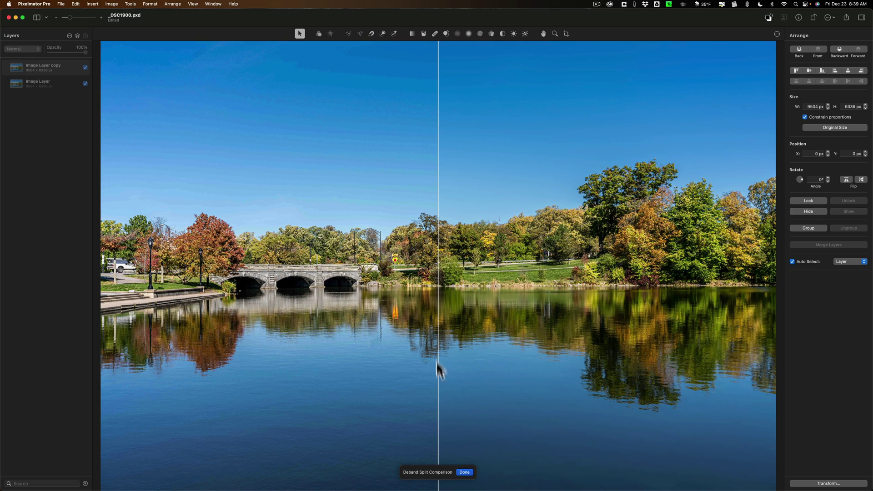
Step: Slide the split divider across the sky and confirm the comparison with Done
mouse_move(439, 379)
left_mouse_down()
mouse_move(314, 355)
mouse_move(382, 354)
left_mouse_up()
left_click(465, 473)
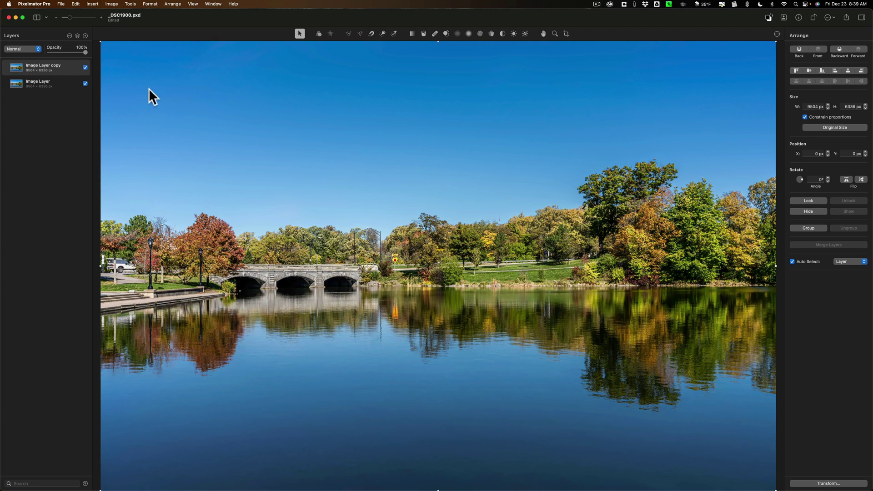
Step: Toggle the debanded copy's visibility off, on and off, leaving the original showing
left_click(85, 68)
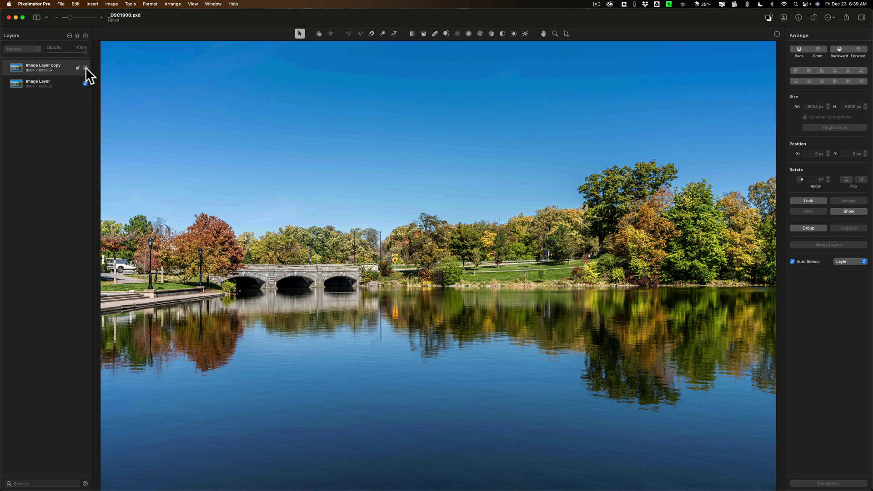
left_click(85, 67)
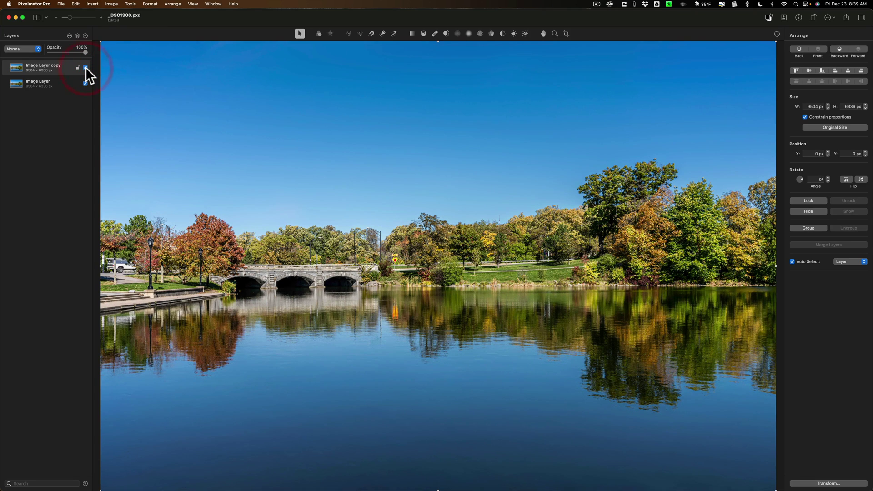
left_click(85, 67)
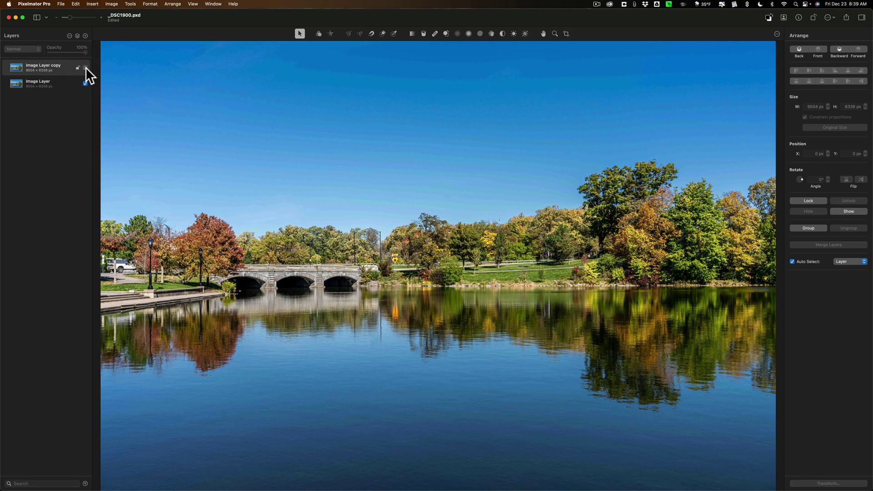
Step: Zoom in on the sky and toggle the debanded copy repeatedly, leaving it visible
key("cmd+equal")
key("cmd+equal")
key("cmd+equal")
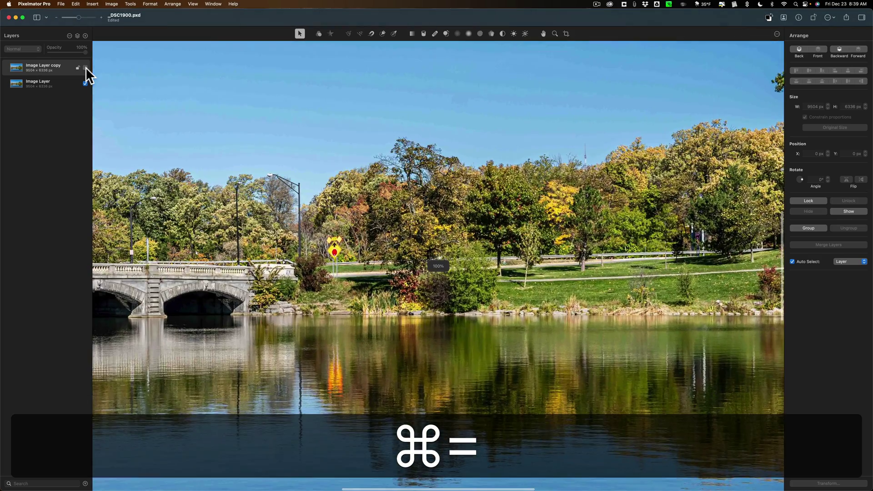
scroll(275, 137, "up", 2)
scroll(275, 137, "up", 3)
scroll(275, 138, "up", 3)
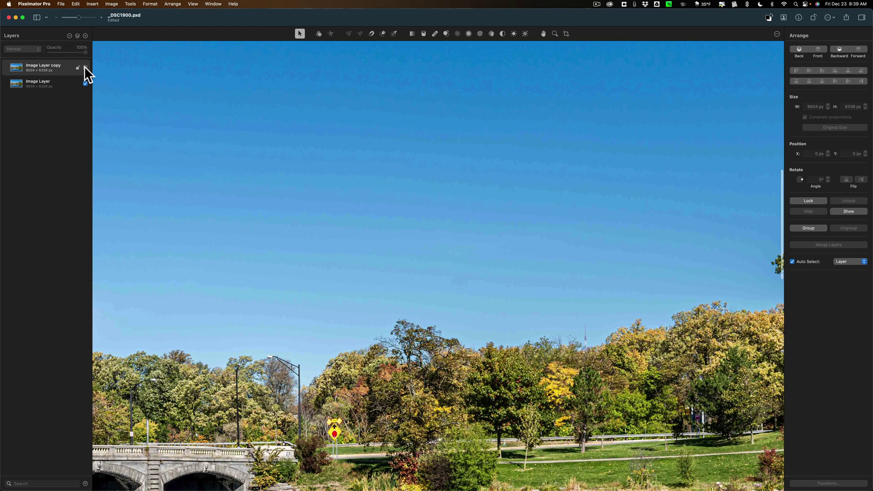
left_click(85, 67)
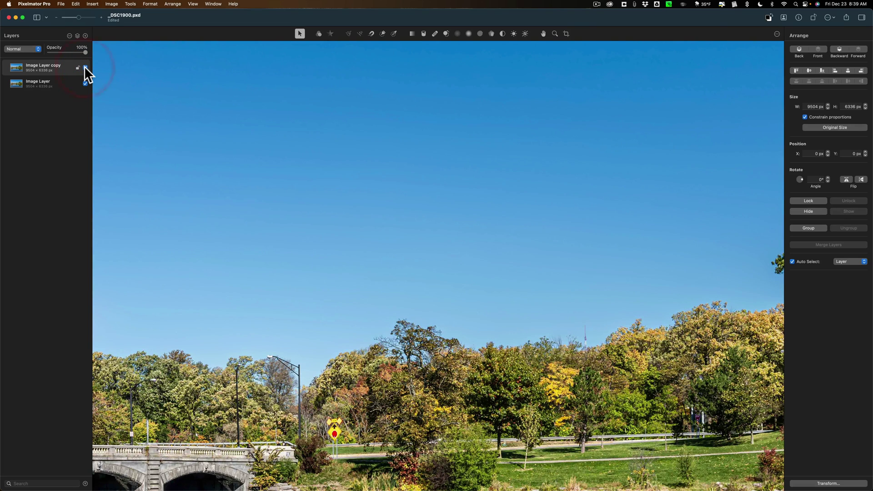
left_click(85, 67)
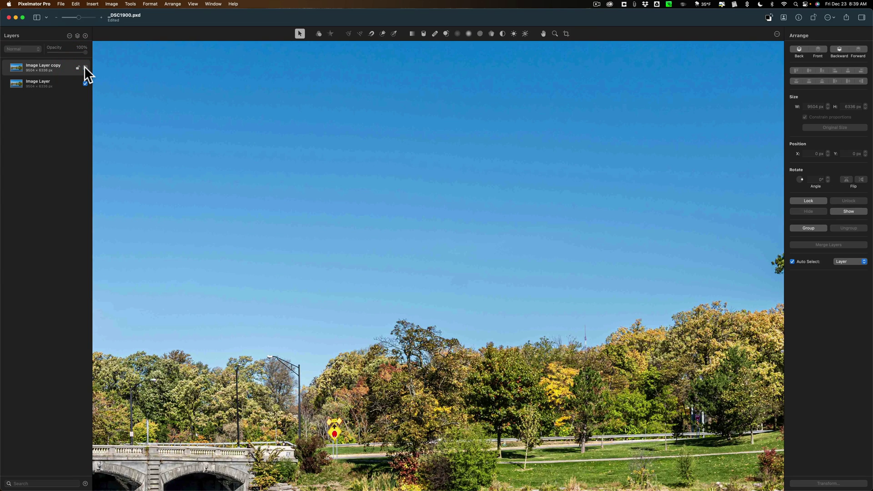
left_click(85, 67)
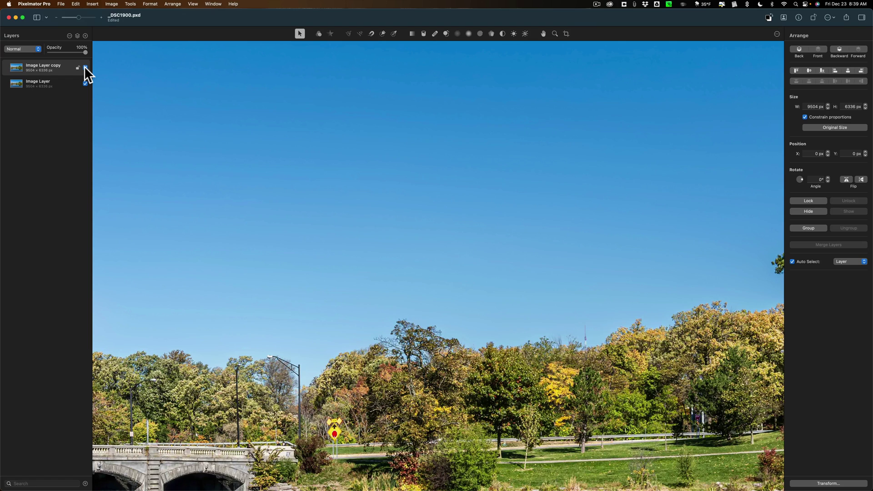
left_click(85, 67)
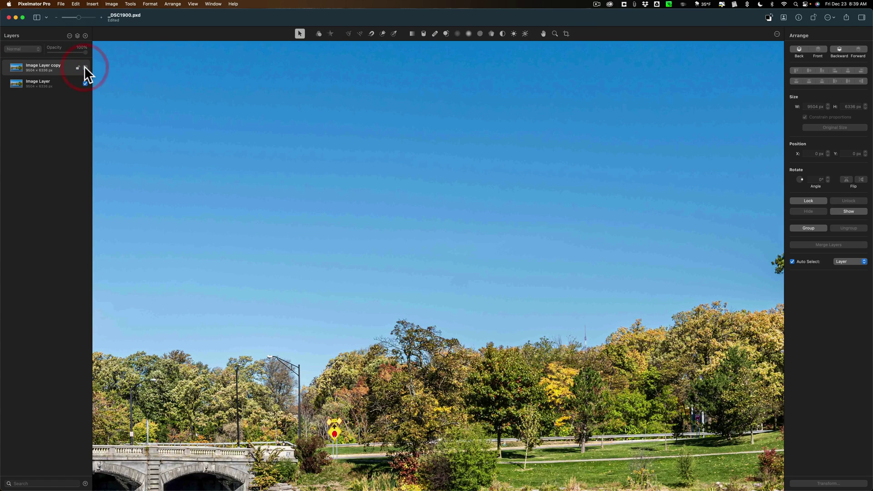
left_click(84, 67)
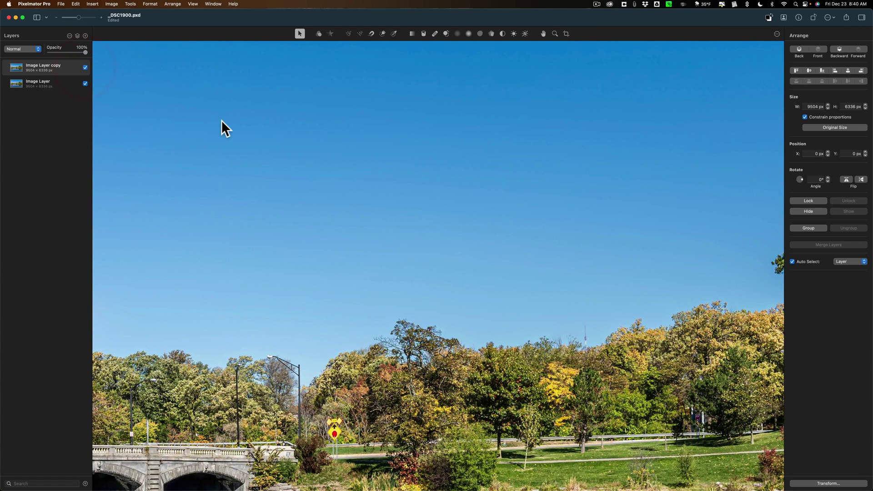
Step: Fit the whole debanded photo back into the view with Cmd+0
key("cmd+0")
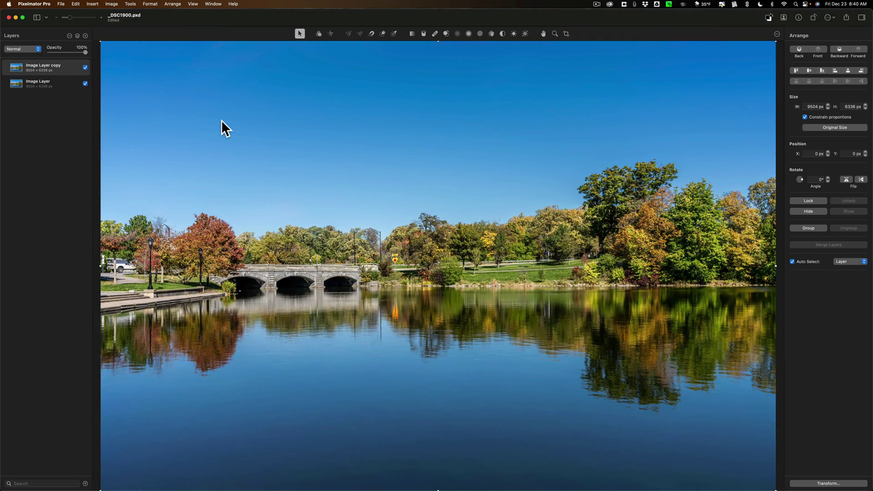